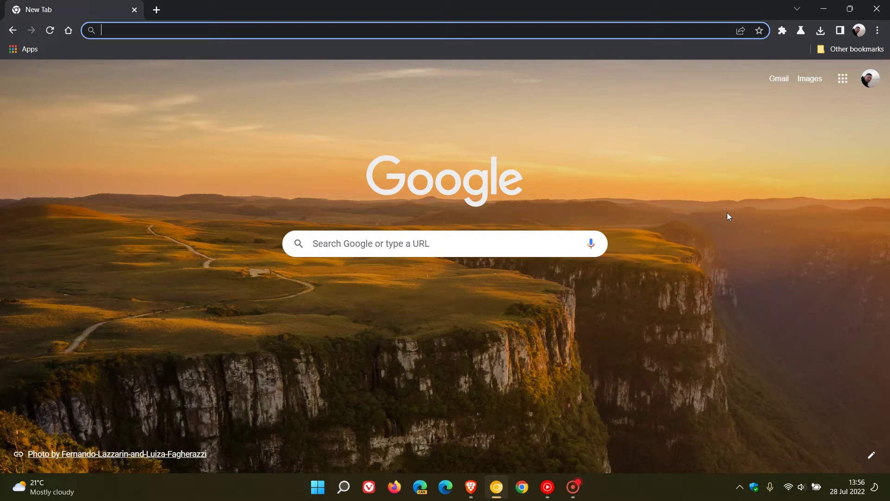
# Step: Go from the Wikipedia bookmark in Other bookmarks to the Español Wikipedia front page
pyautogui.click(846, 50)
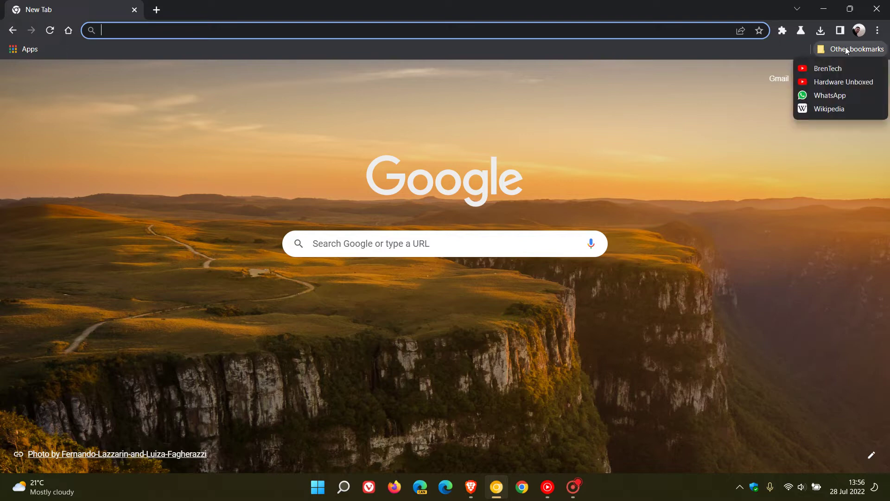
pyautogui.click(823, 109)
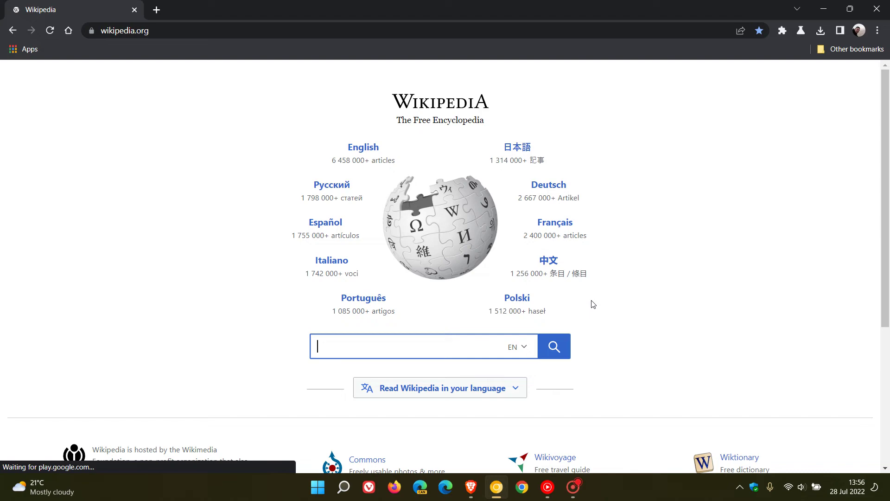
pyautogui.click(349, 233)
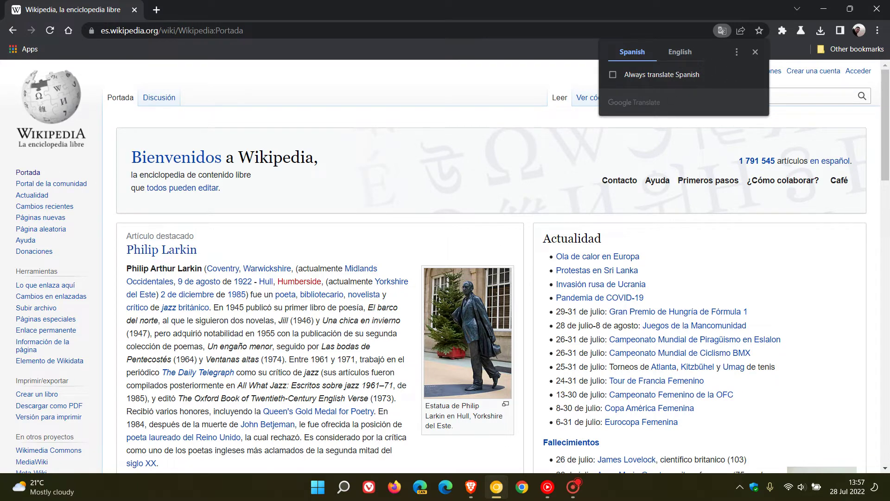
# Step: Translate the whole Spanish Wikipedia page into English, then go Home to the New Tab page
pyautogui.moveTo(162, 320); pyautogui.dragTo(275, 320)
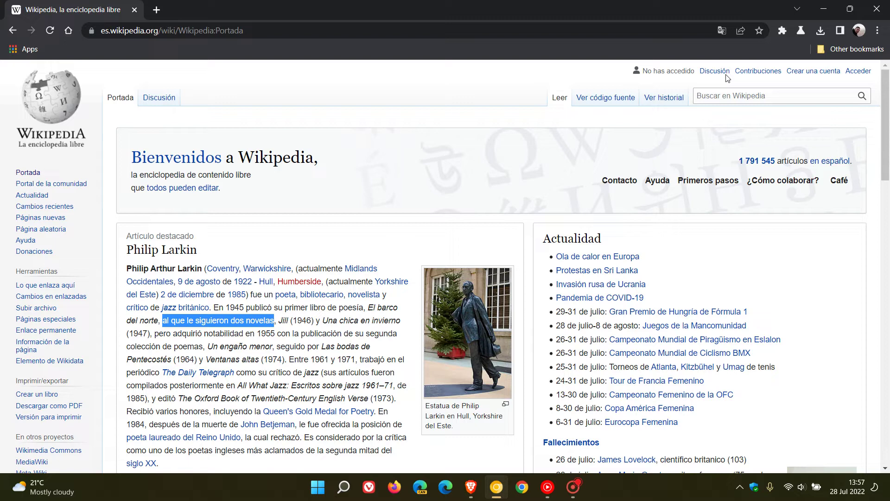
pyautogui.click(722, 31)
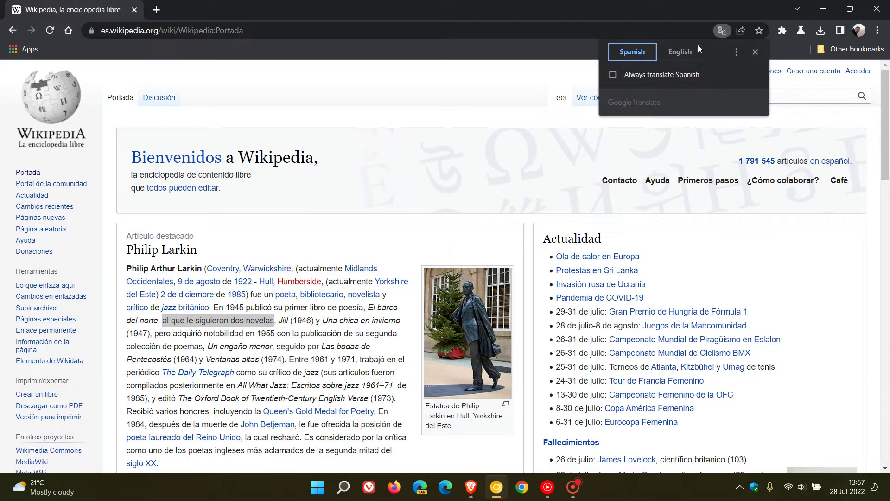
pyautogui.click(688, 52)
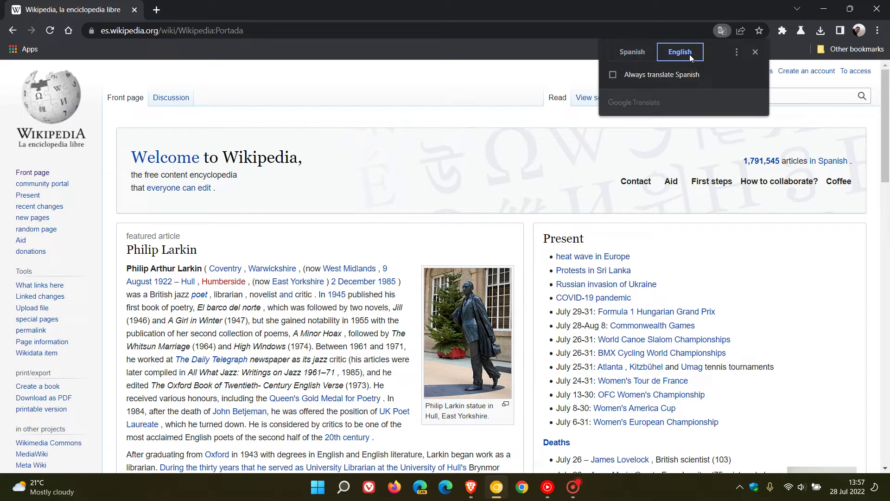
pyautogui.click(68, 30)
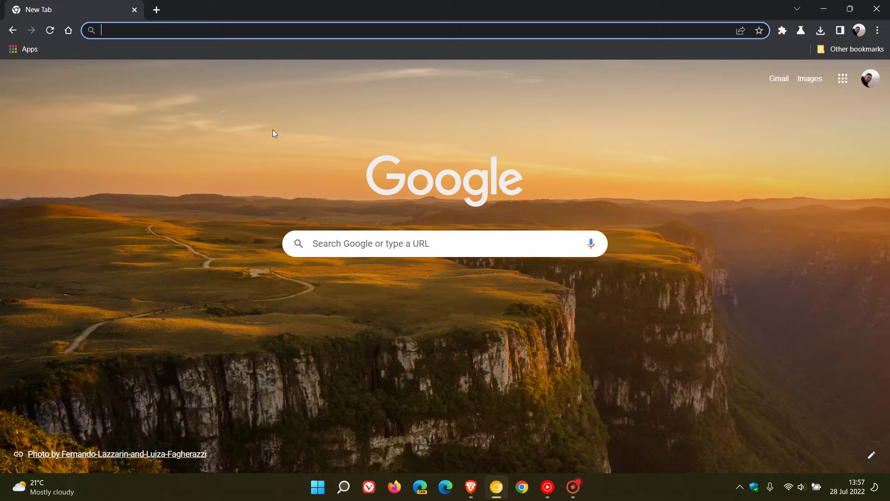
# Step: Set the Desktop Partial Translate flag to Enabled in chrome://flags and relaunch Chrome
pyautogui.write('c')
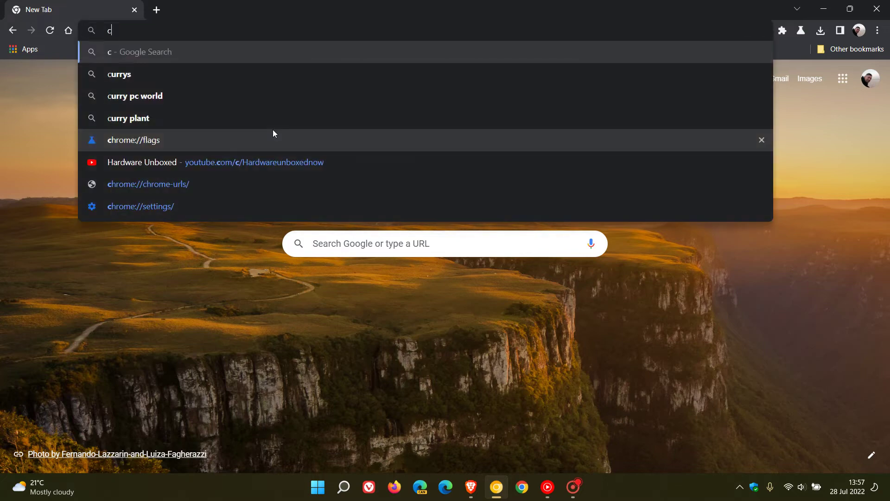
pyautogui.write('f')
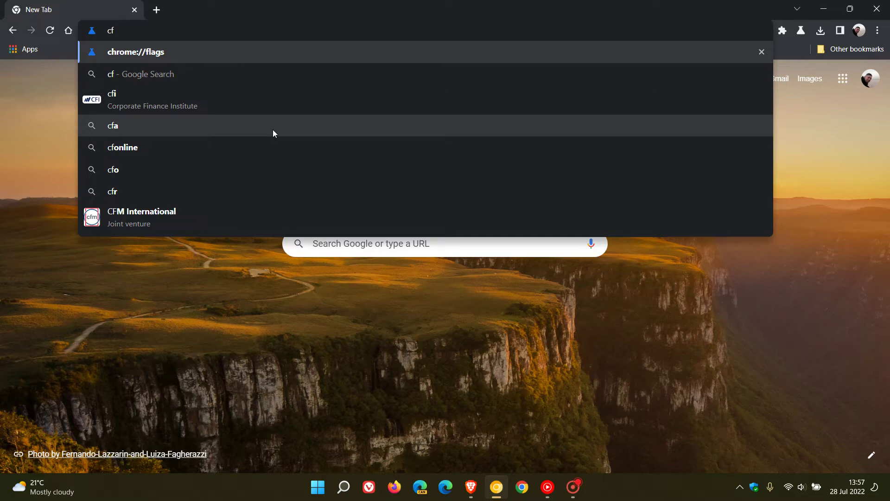
pyautogui.press('Return')
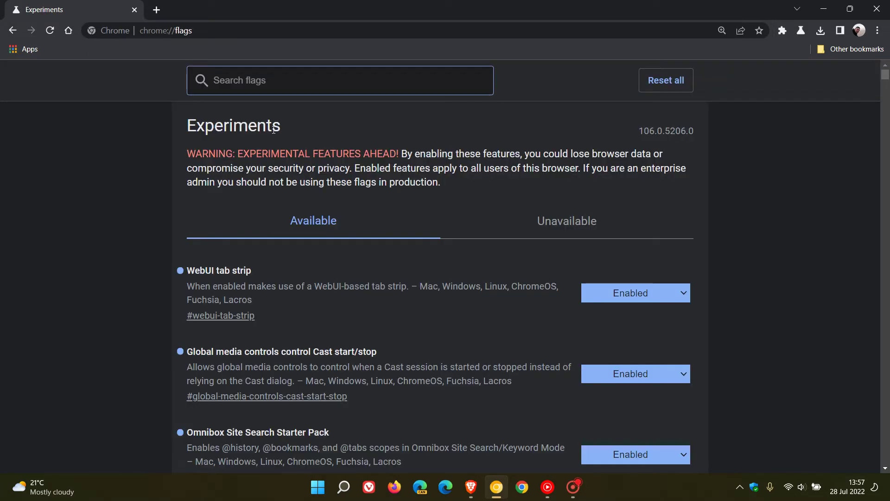
pyautogui.rightClick(264, 77)
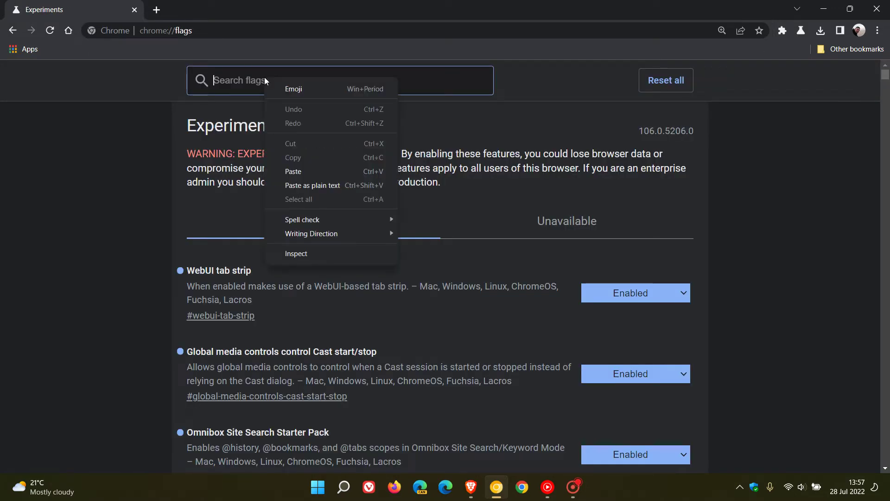
pyautogui.click(305, 171)
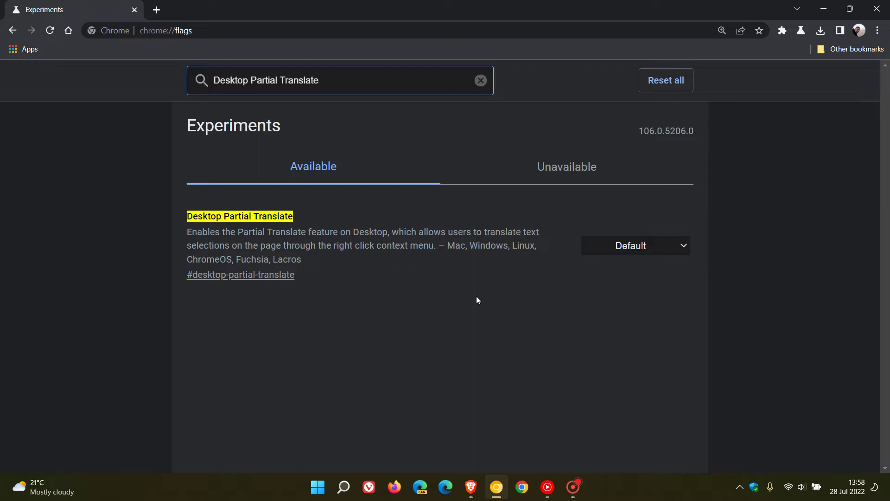
pyautogui.click(649, 247)
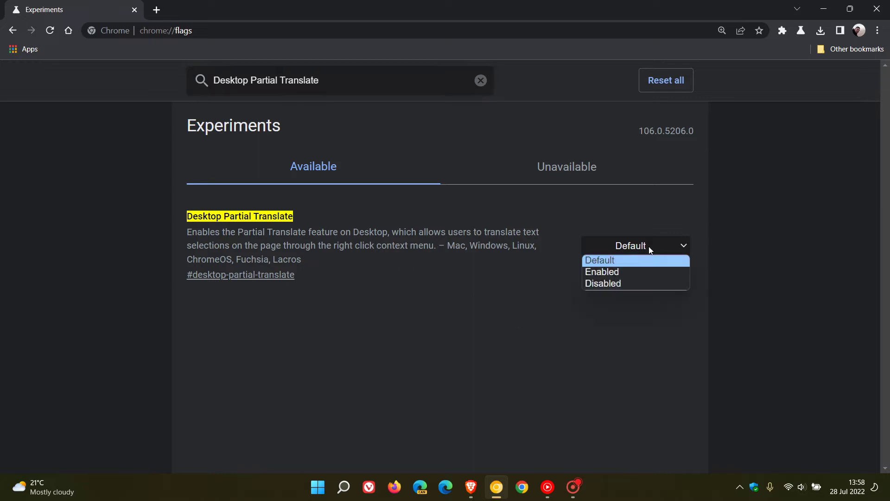
pyautogui.click(651, 273)
pyautogui.click(809, 447)
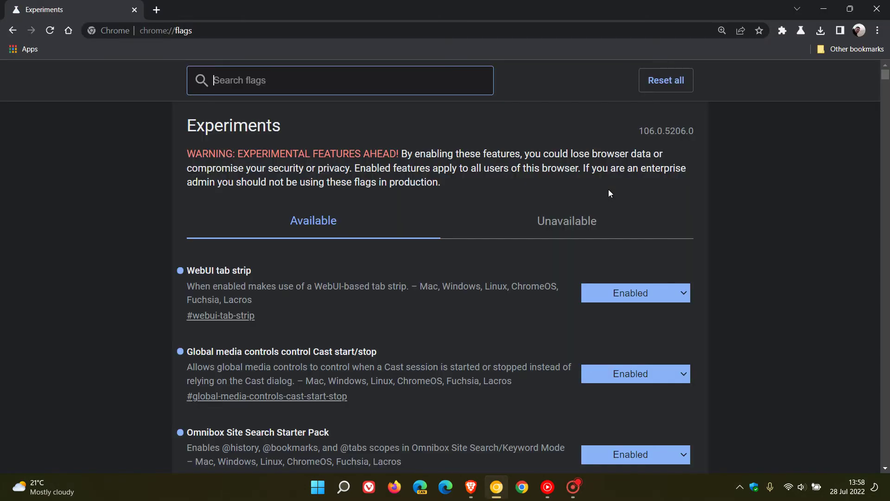
# Step: Reopen Español Wikipedia from the New Tab page via Other bookmarks > Wikipedia
pyautogui.click(67, 31)
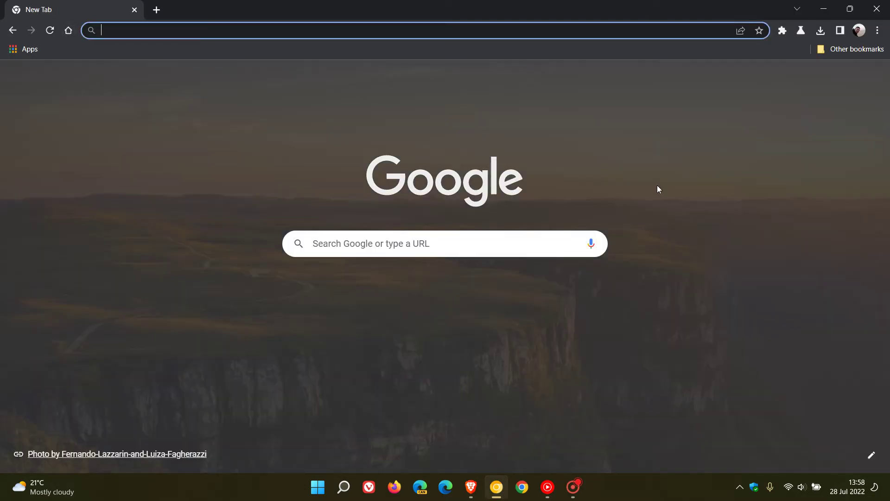
pyautogui.click(850, 53)
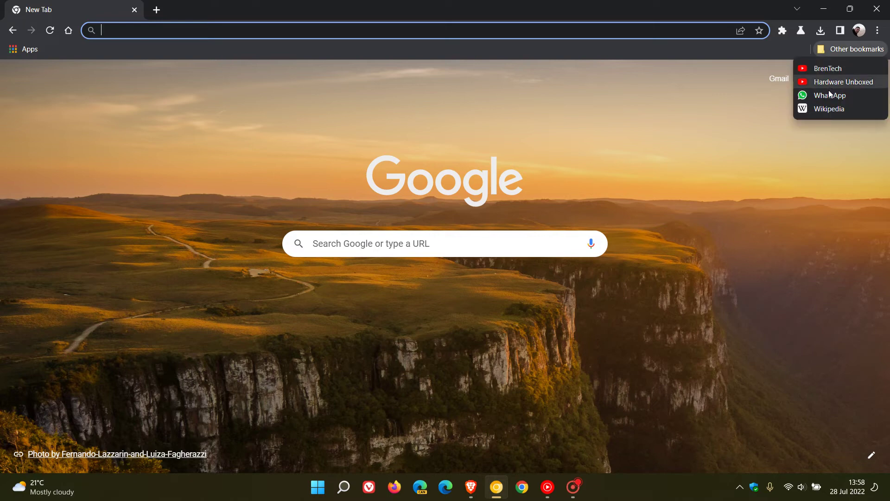
pyautogui.click(820, 109)
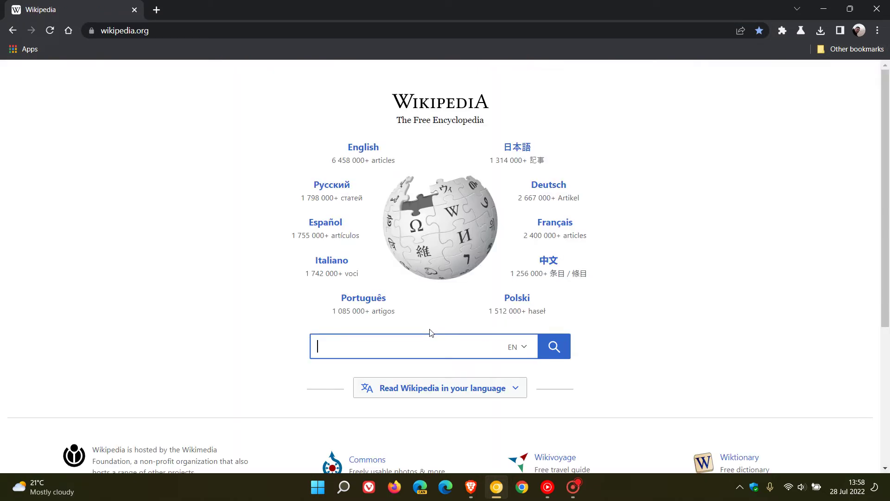
pyautogui.click(324, 226)
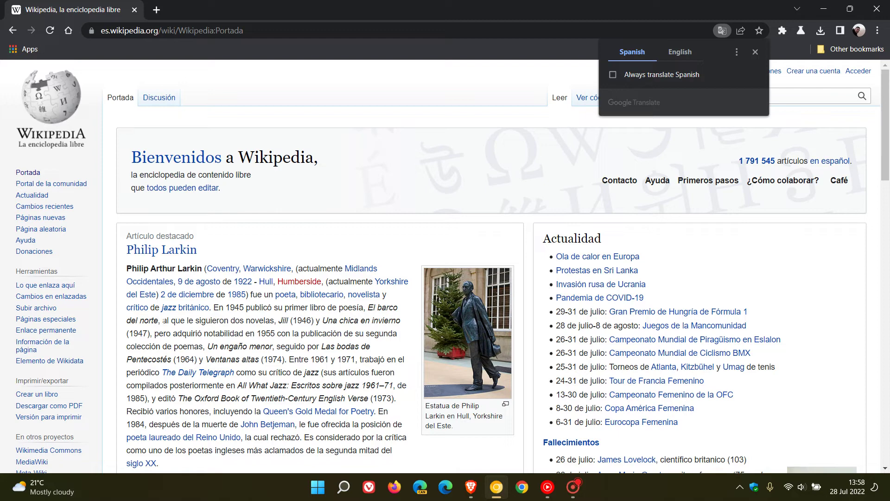
# Step: Select 'al que le siguieron dos novelas' and translate just that phrase to English
pyautogui.moveTo(162, 320); pyautogui.dragTo(275, 320)
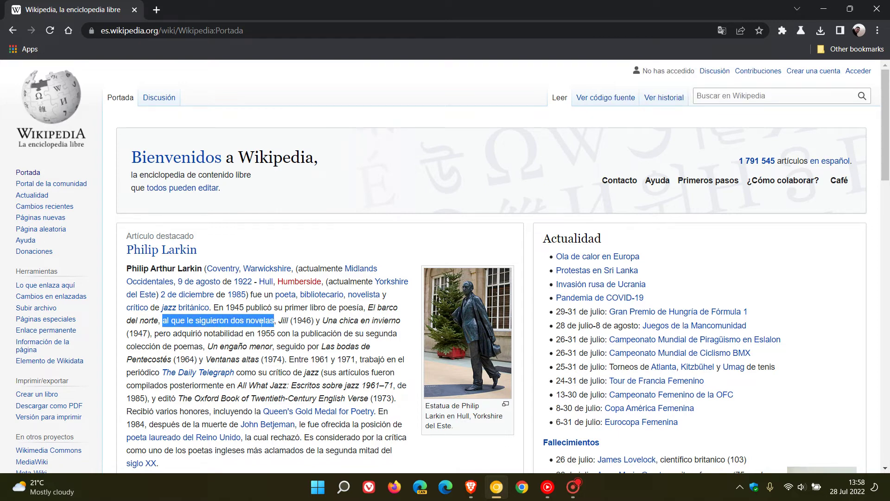
pyautogui.rightClick(231, 320)
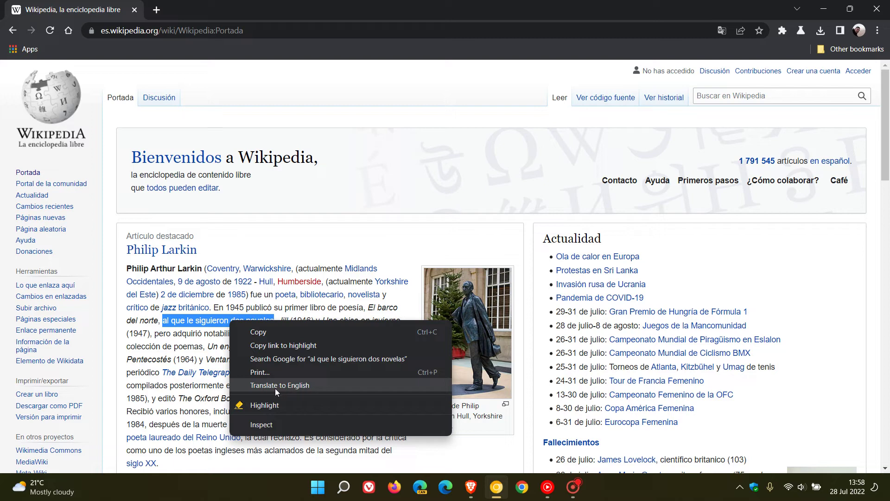
pyautogui.click(304, 390)
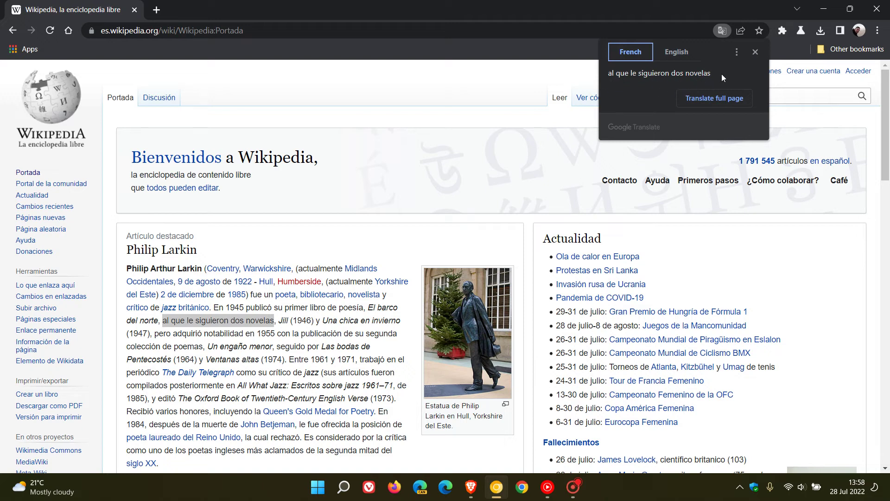
# Step: Pick English, browse the other target languages for the phrase, then go Home to New Tab
pyautogui.click(678, 52)
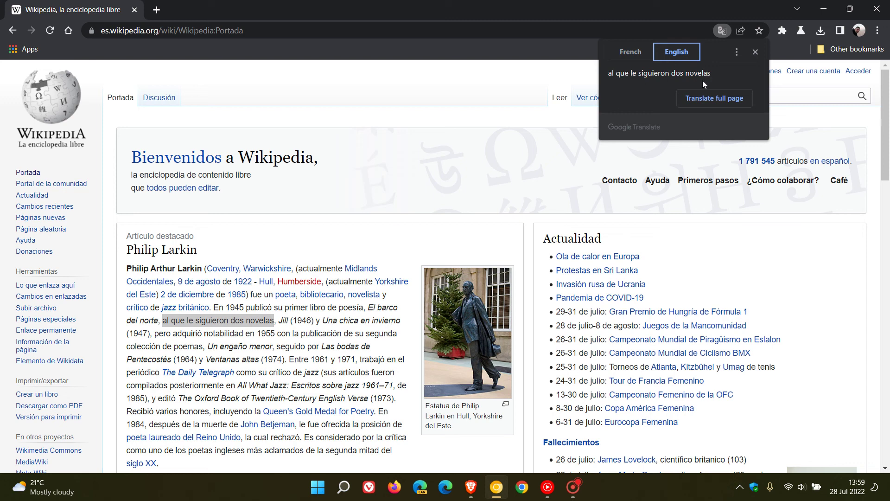
pyautogui.click(735, 57)
pyautogui.click(718, 71)
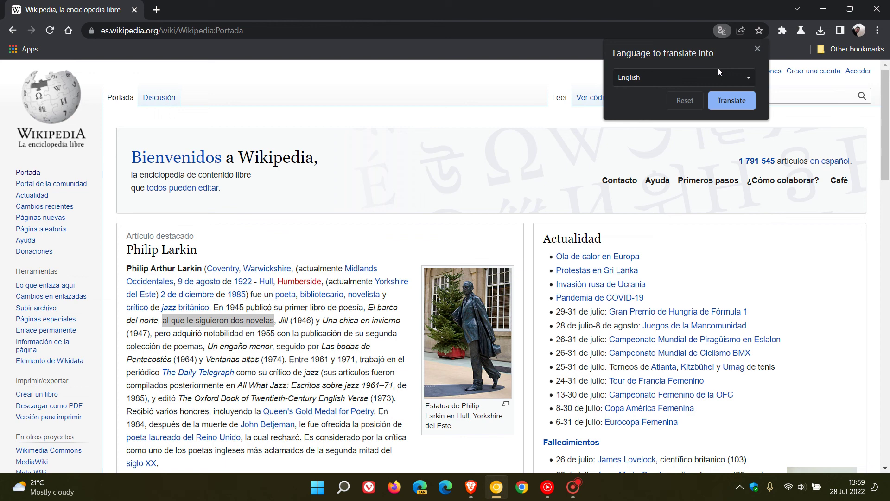
pyautogui.click(744, 72)
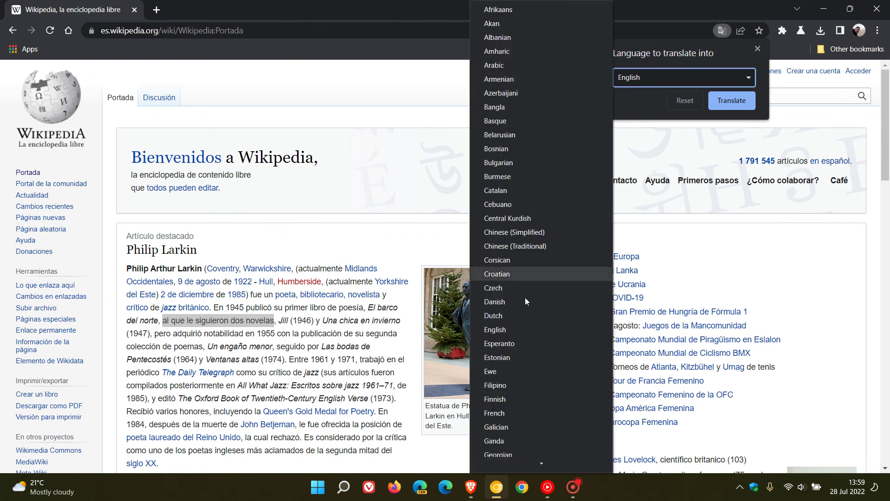
pyautogui.click(69, 32)
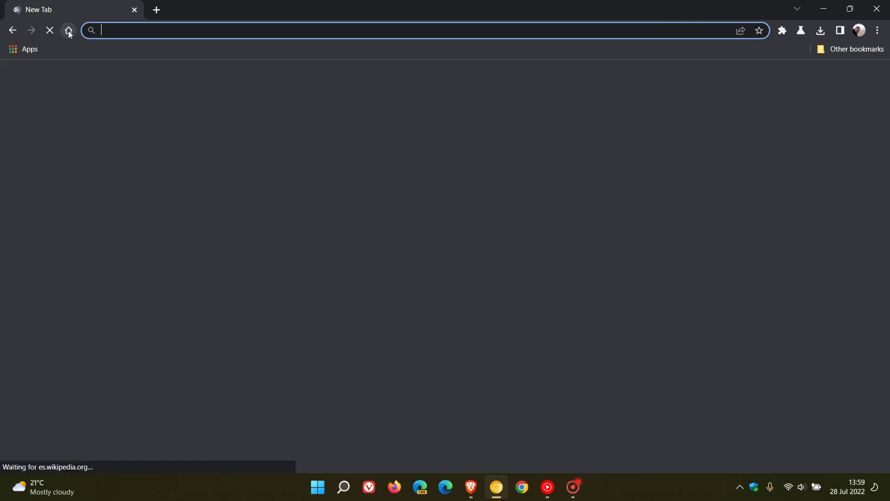